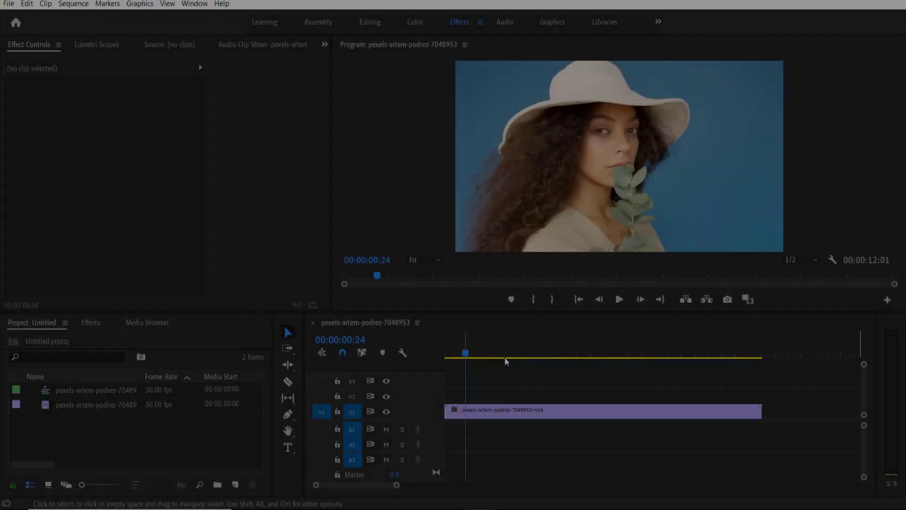
- Drag the playhead along the ruler to 00:00:01:12 in the portrait clip's sequence
{"action": "left_click_drag", "start_coordinate": [506, 354], "coordinate": [482, 350]}
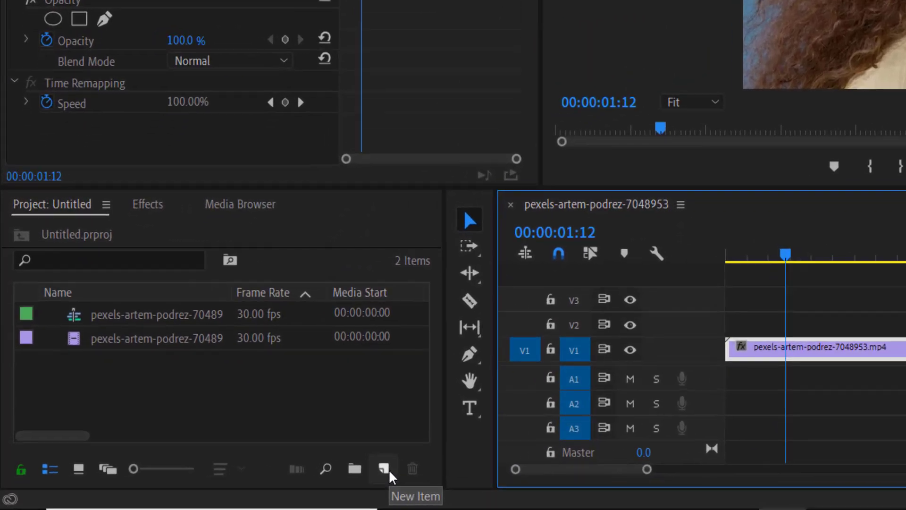
- Create a Black Video item with default settings and place it on V2 at the playhead
{"action": "left_click", "coordinate": [387, 469]}
{"action": "left_click", "coordinate": [425, 332]}
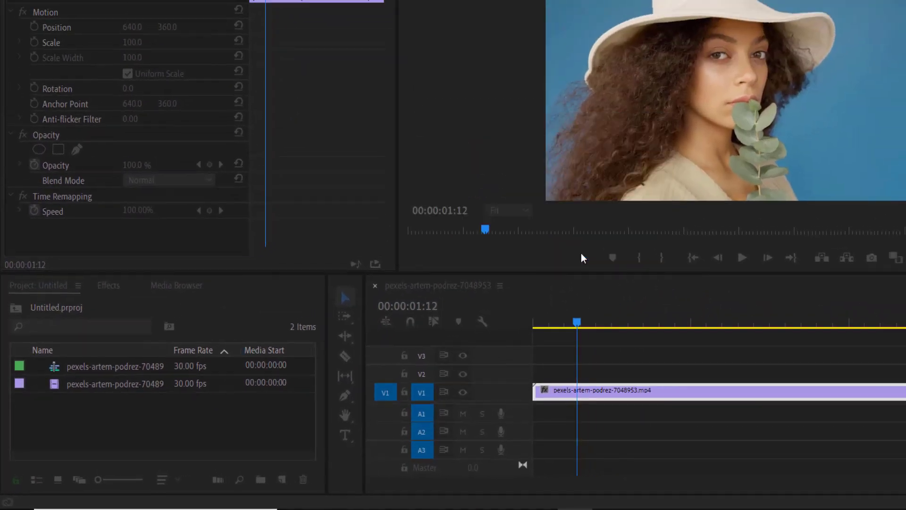
{"action": "key", "text": "Return"}
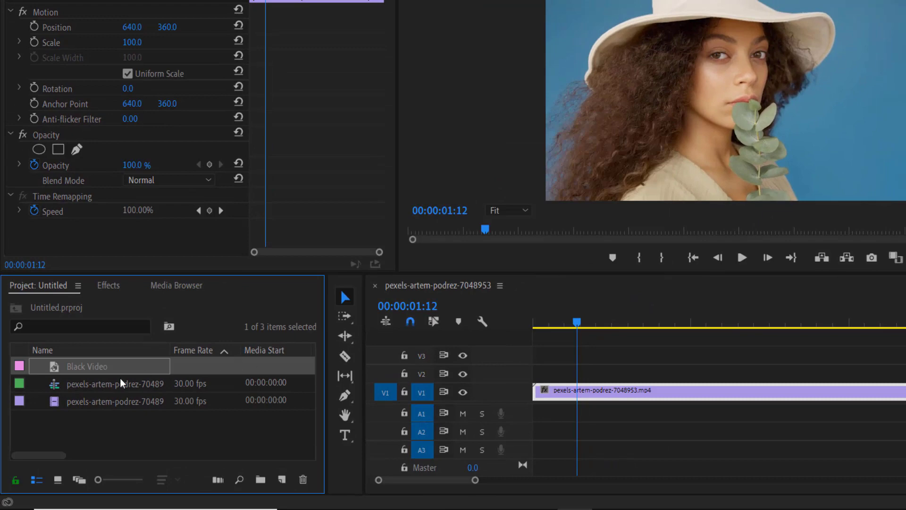
{"action": "left_click_drag", "start_coordinate": [87, 366], "coordinate": [655, 371]}
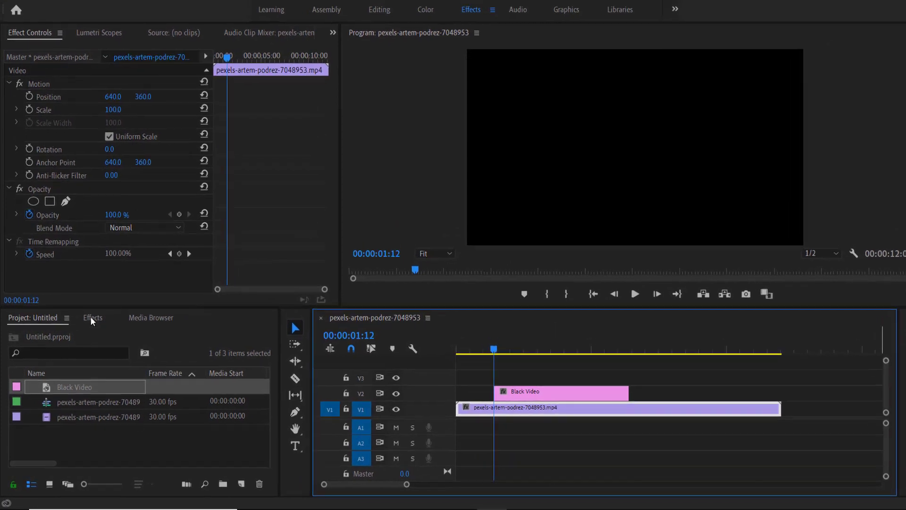
- Drag Barn Doors from Video Transitions > Wipe onto the Black Video clip's start and end
{"action": "left_click", "coordinate": [90, 321]}
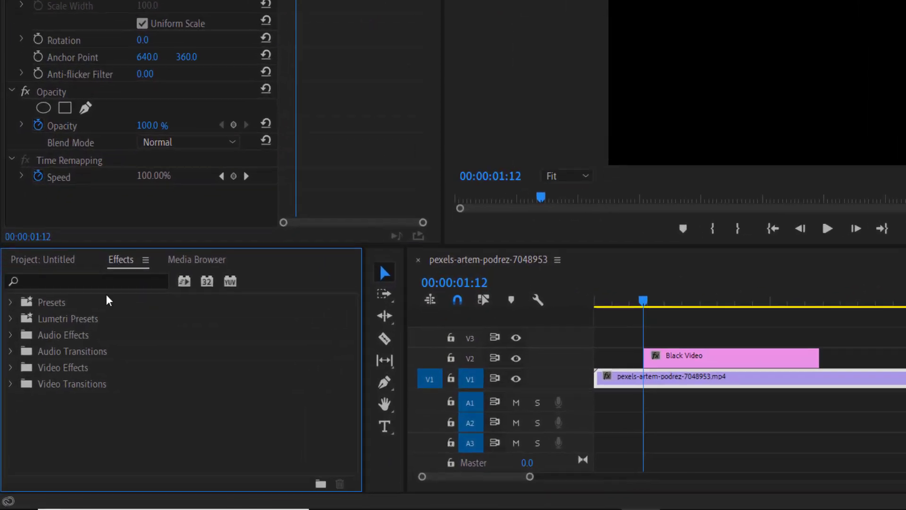
{"action": "left_click", "coordinate": [12, 372]}
{"action": "scroll", "coordinate": [106, 418], "scroll_direction": "down", "scroll_amount": 2}
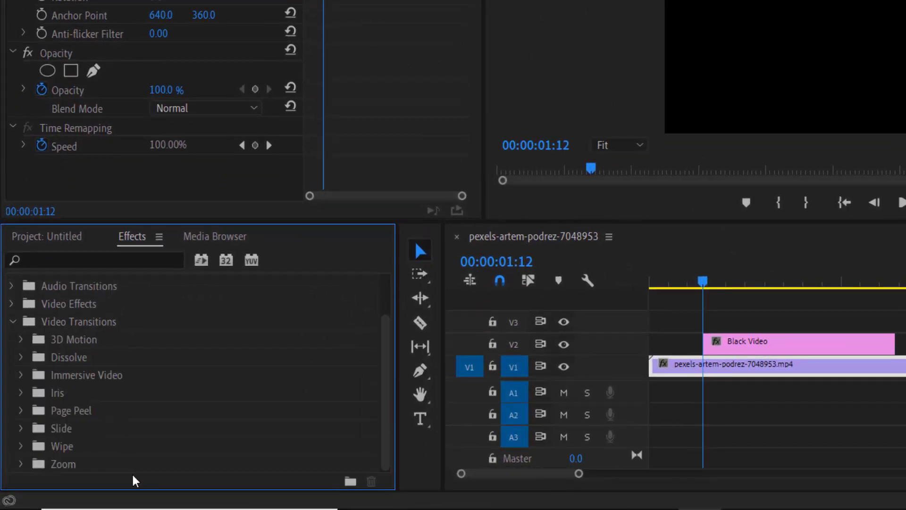
{"action": "left_click", "coordinate": [22, 446]}
{"action": "scroll", "coordinate": [138, 418], "scroll_direction": "down", "scroll_amount": 3}
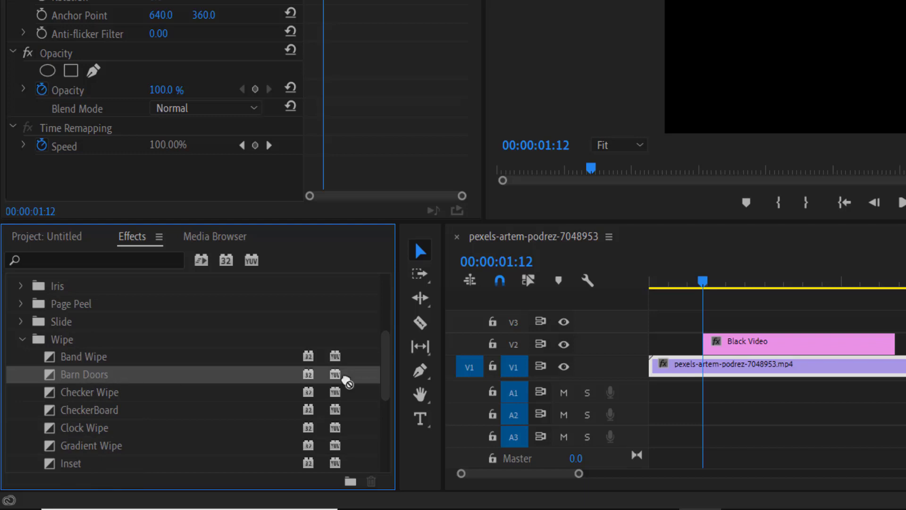
{"action": "left_click_drag", "start_coordinate": [102, 383], "coordinate": [650, 351]}
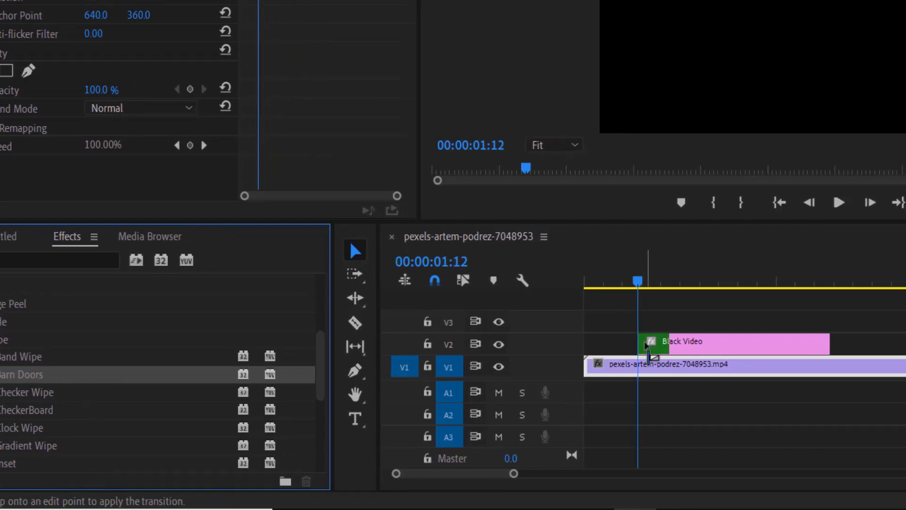
{"action": "mouse_move", "coordinate": [25, 377]}
{"action": "left_mouse_down"}
{"action": "mouse_move", "coordinate": [819, 368]}
{"action": "mouse_move", "coordinate": [835, 359]}
{"action": "mouse_move", "coordinate": [835, 346]}
{"action": "left_mouse_up"}
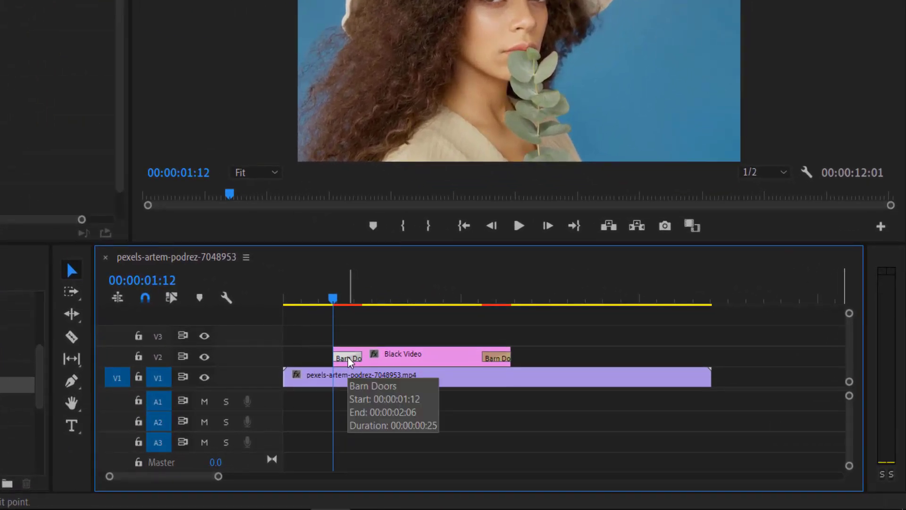
- Set the opening Barn Doors transition to South to North and reverse it
{"action": "left_click", "coordinate": [348, 360]}
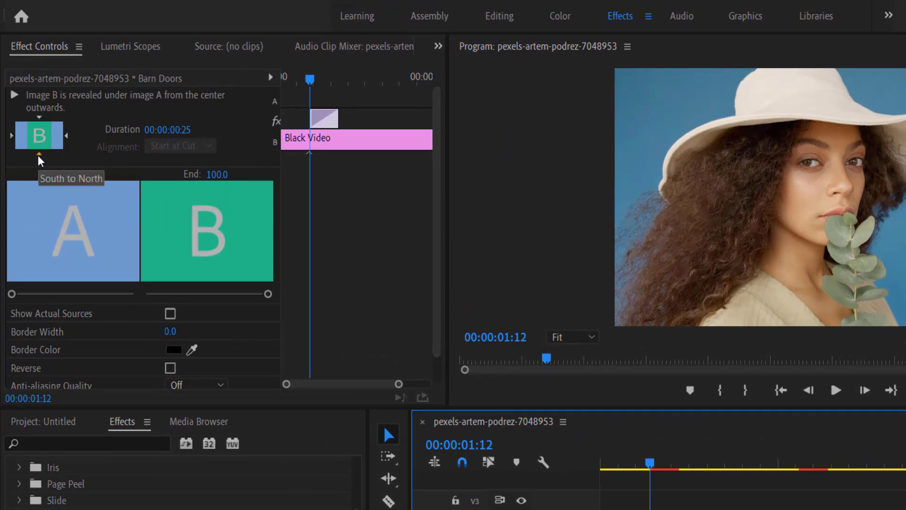
{"action": "left_click", "coordinate": [39, 156]}
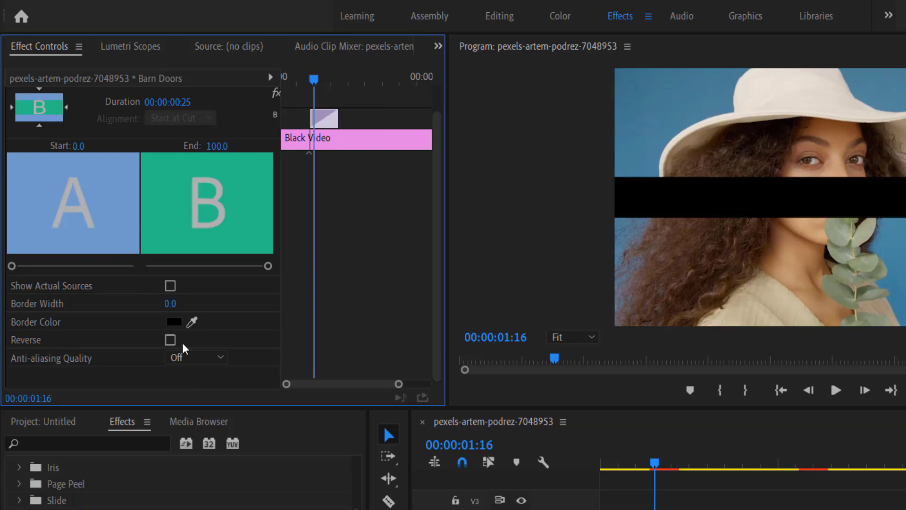
{"action": "left_click", "coordinate": [170, 340]}
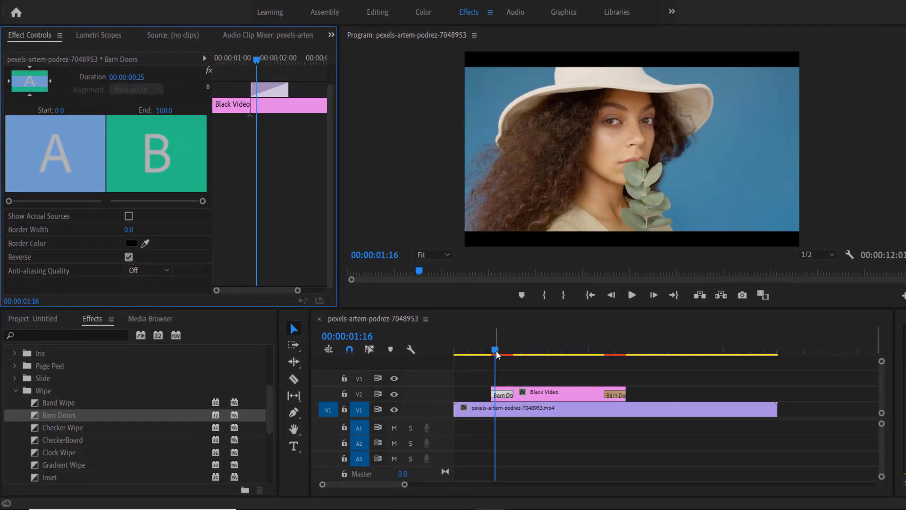
- Set the closing Barn Doors transition to South to North as well
{"action": "left_click", "coordinate": [503, 353]}
{"action": "left_click_drag", "start_coordinate": [503, 353], "coordinate": [612, 381]}
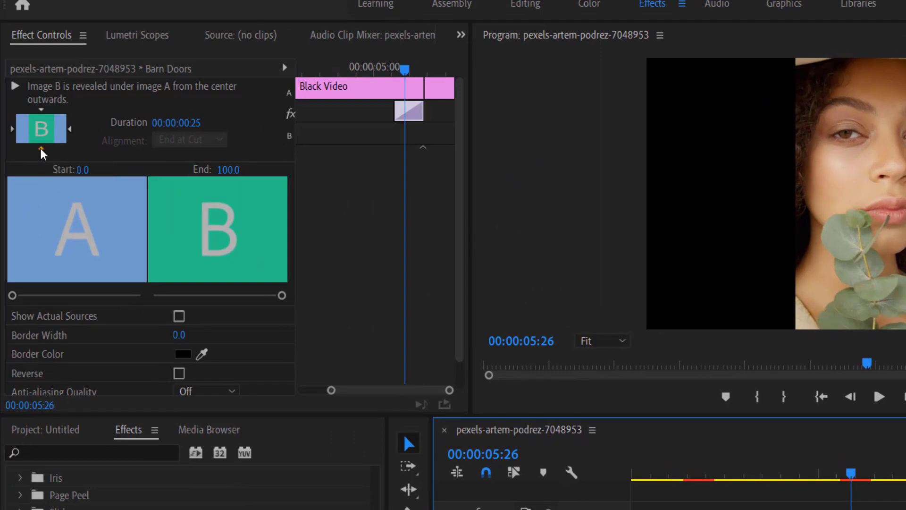
{"action": "left_click", "coordinate": [41, 151]}
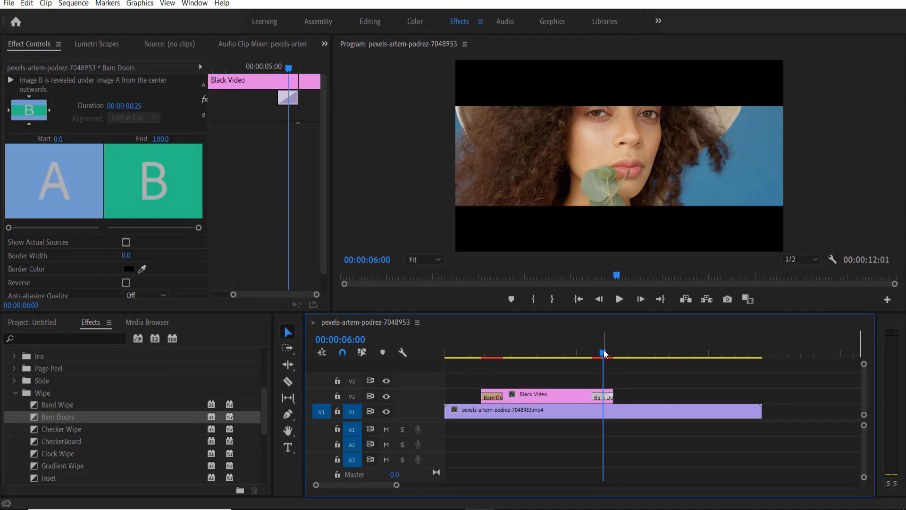
- Zoom in on the Black Video start, play it, and trim the opening Barn Doors to three frames
{"action": "left_click", "coordinate": [601, 411]}
{"action": "left_click_drag", "start_coordinate": [496, 350], "coordinate": [483, 350]}
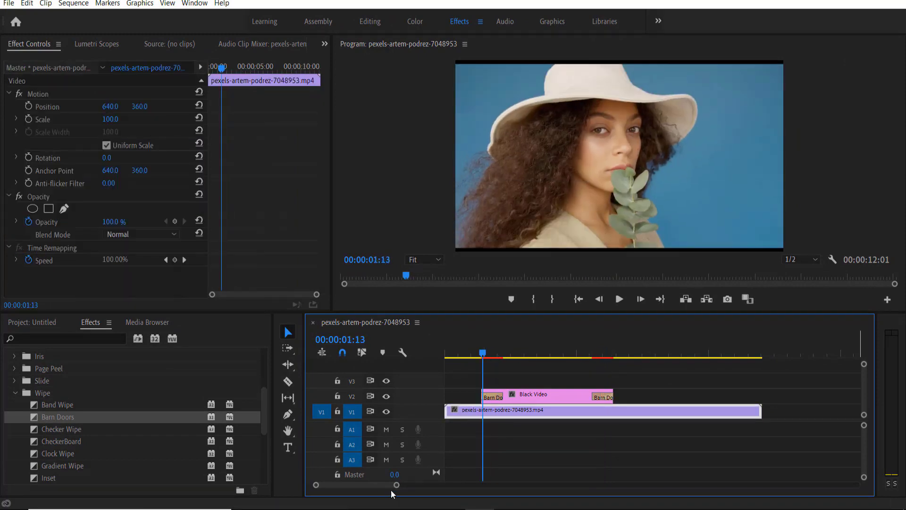
{"action": "left_click_drag", "start_coordinate": [397, 485], "coordinate": [329, 485]}
{"action": "left_click", "coordinate": [642, 352]}
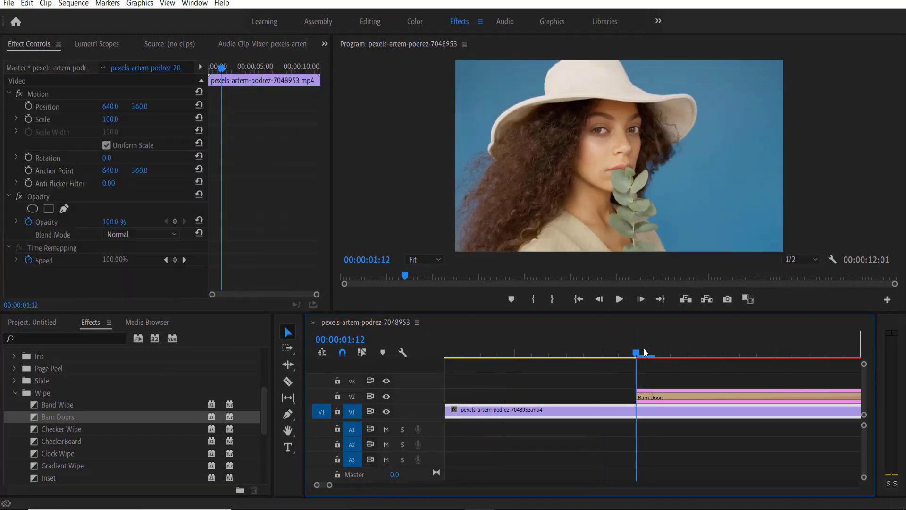
{"action": "key", "text": "space"}
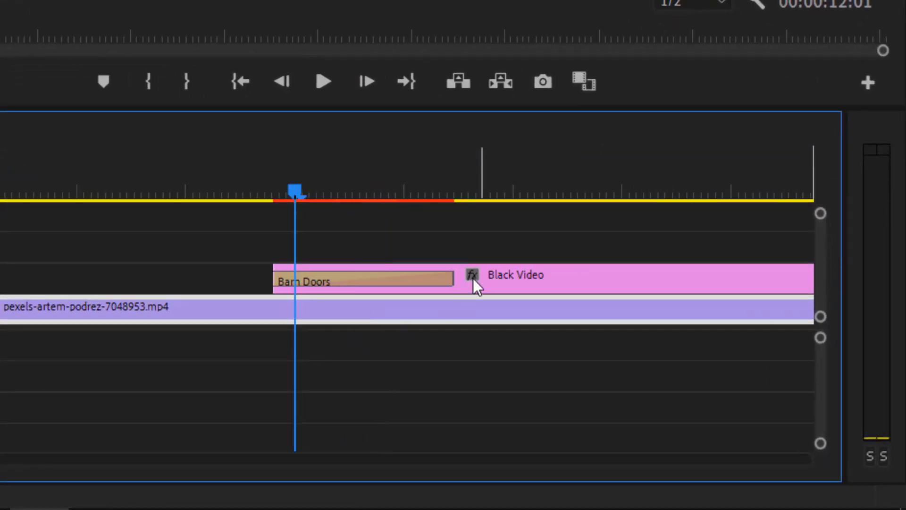
{"action": "left_click_drag", "start_coordinate": [449, 275], "coordinate": [283, 275]}
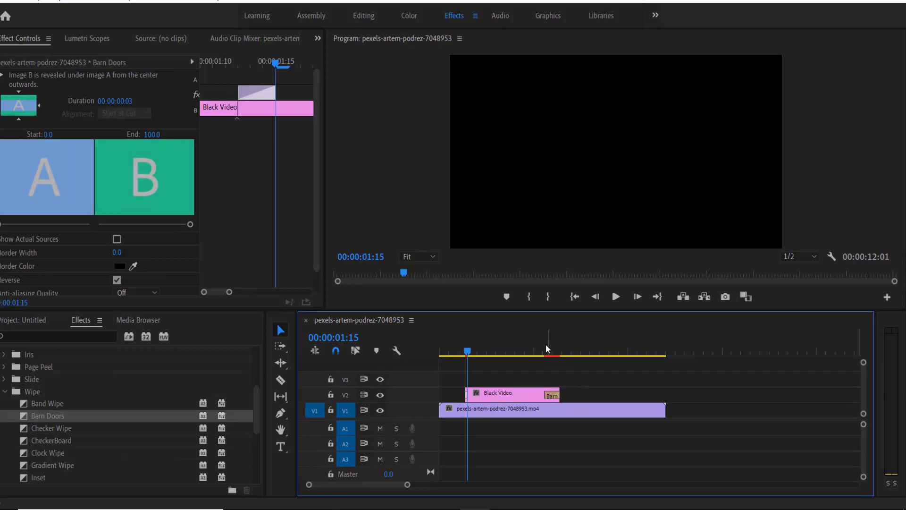
{"action": "left_click_drag", "start_coordinate": [547, 349], "coordinate": [559, 352]}
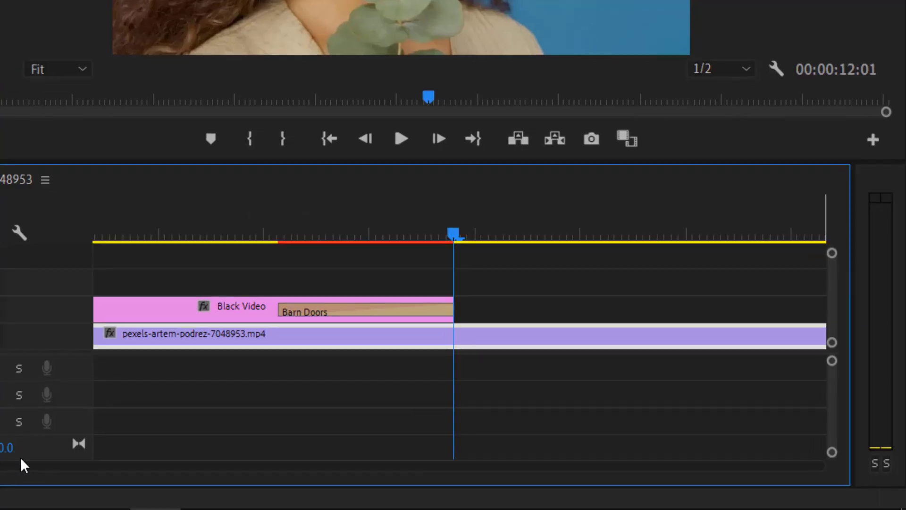
- Shorten the closing Barn Doors transition and trim the Black Video clip's end
{"action": "key", "text": "Left"}
{"action": "key", "text": "Left"}
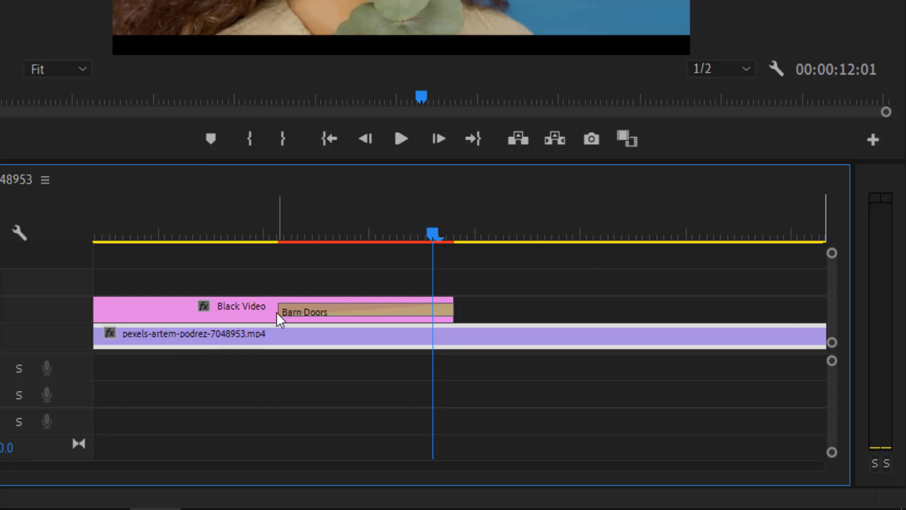
{"action": "left_click_drag", "start_coordinate": [280, 315], "coordinate": [451, 332]}
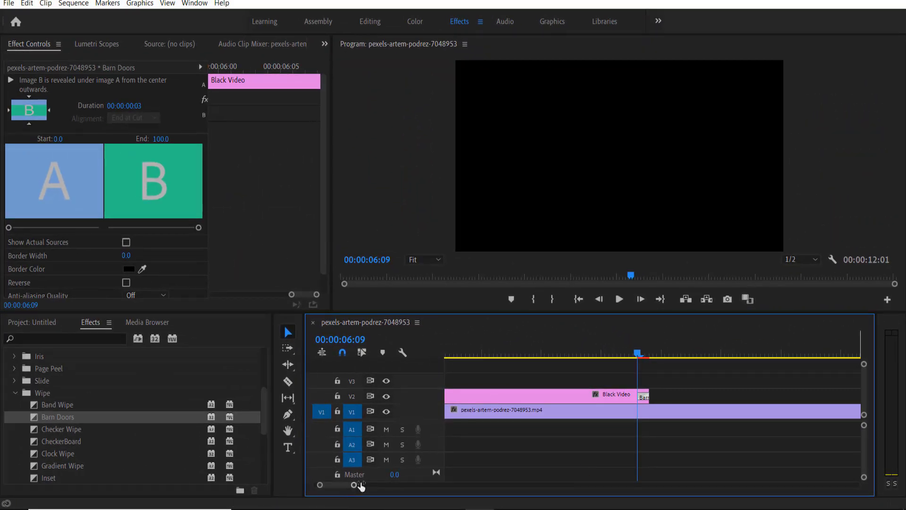
{"action": "left_click_drag", "start_coordinate": [361, 485], "coordinate": [353, 485]}
{"action": "left_click", "coordinate": [480, 356]}
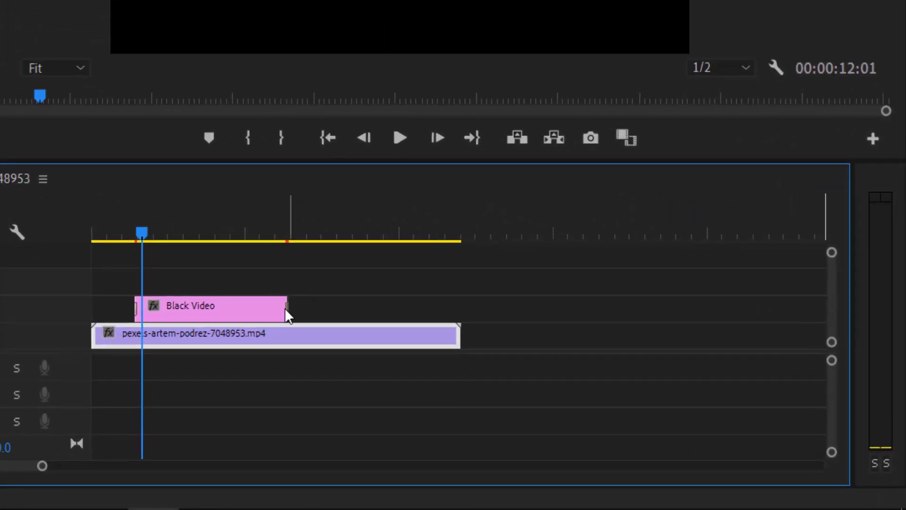
{"action": "left_click_drag", "start_coordinate": [279, 306], "coordinate": [145, 306]}
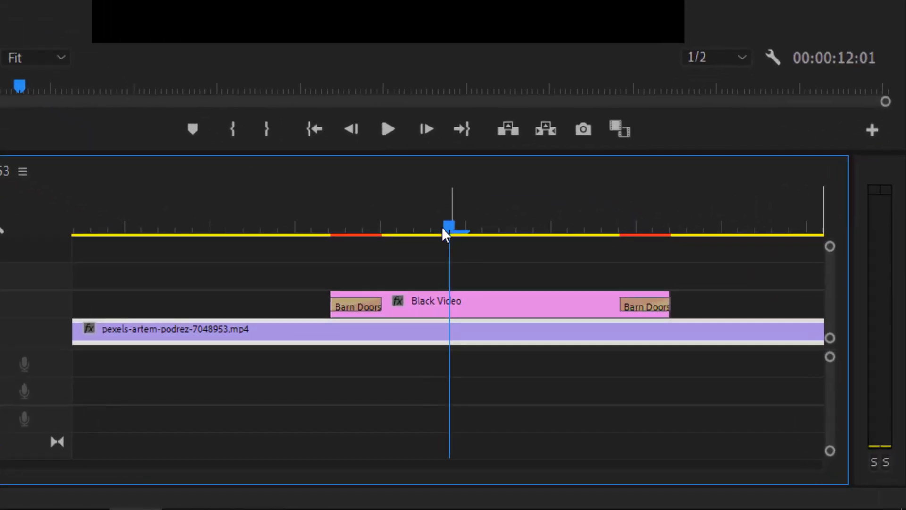
- Trim the Black Video clip's end shorter again and preview the Barn Doors wipe
{"action": "left_click_drag", "start_coordinate": [442, 227], "coordinate": [318, 237]}
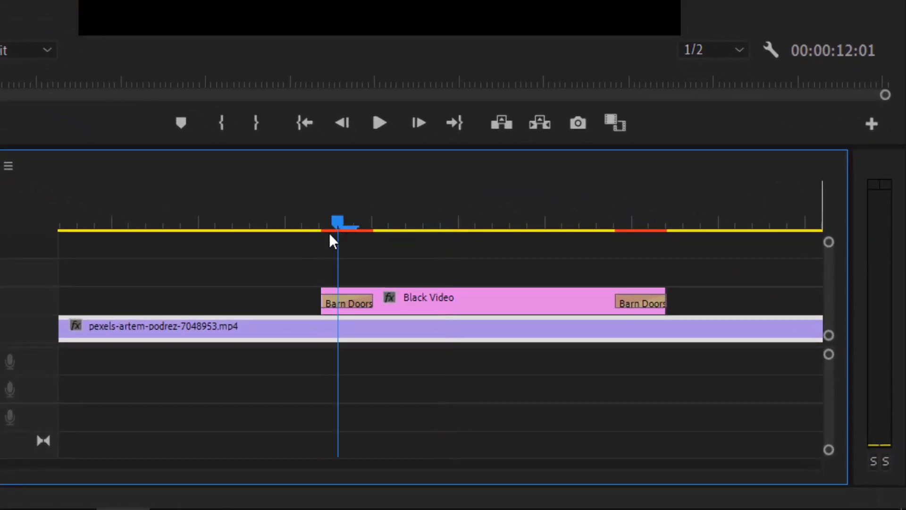
{"action": "key", "text": "space"}
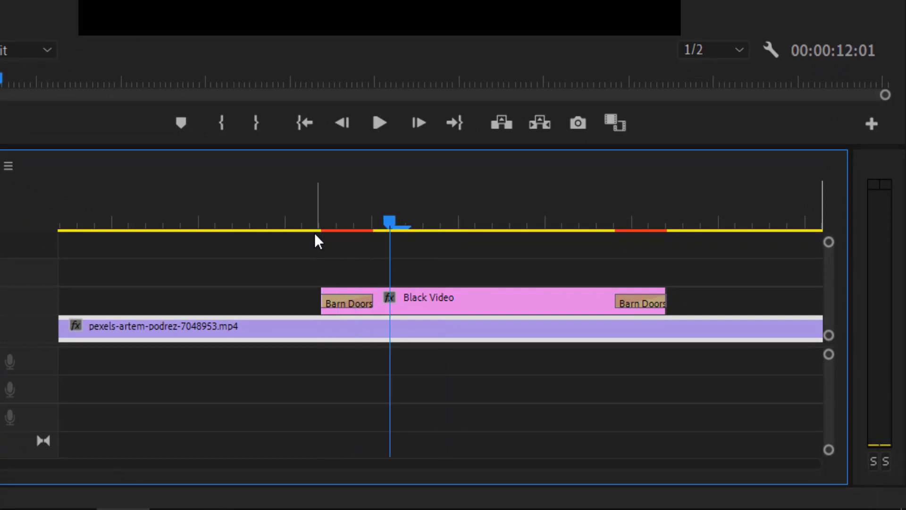
{"action": "key", "text": "space"}
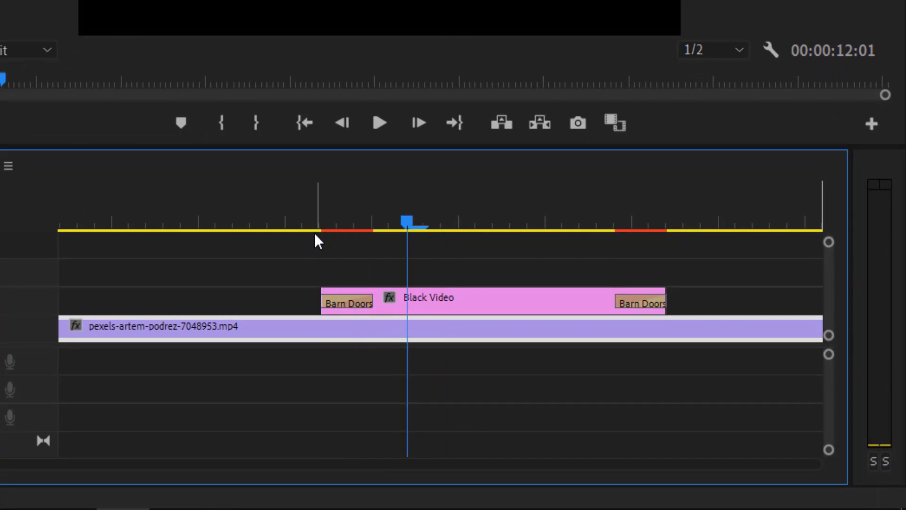
{"action": "mouse_move", "coordinate": [661, 297]}
{"action": "left_mouse_down"}
{"action": "mouse_move", "coordinate": [415, 297]}
{"action": "mouse_move", "coordinate": [463, 303]}
{"action": "left_mouse_up"}
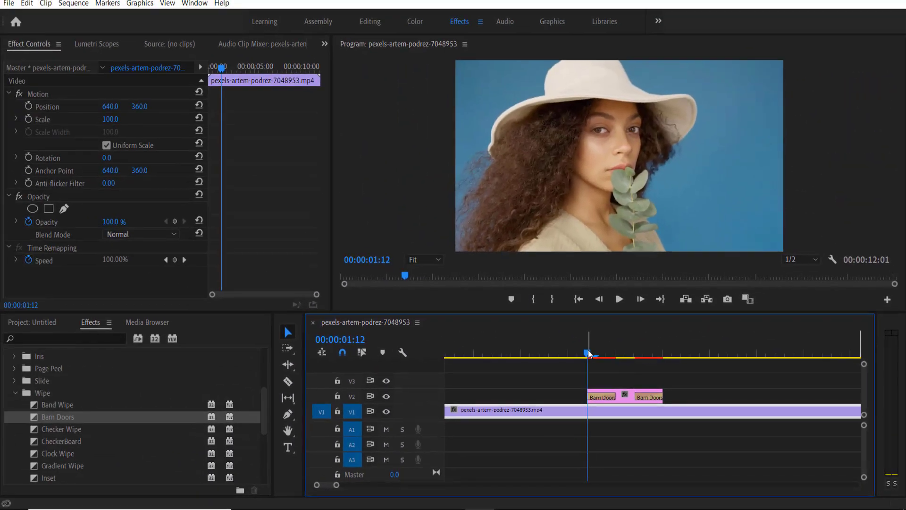
{"action": "key", "text": "space"}
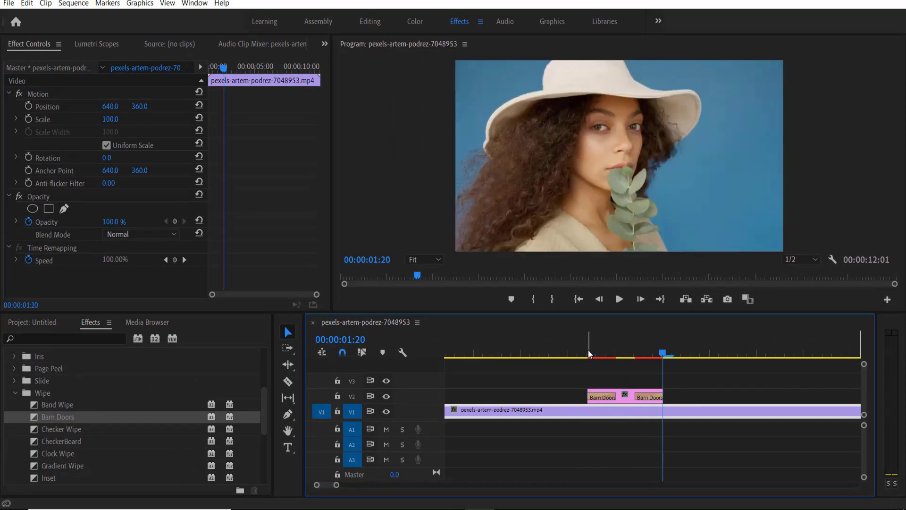
- Zoom out and play the sequence to review the transitions, stopping at 01:13
{"action": "left_click", "coordinate": [588, 352]}
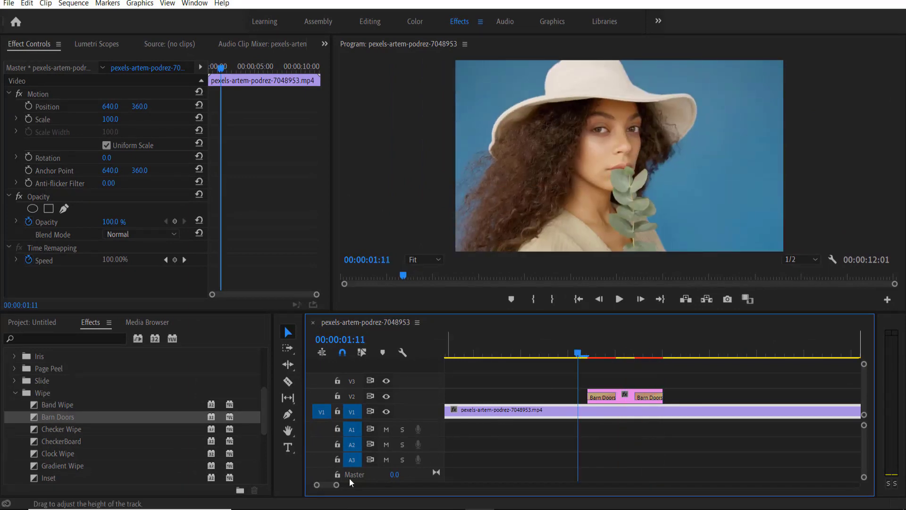
{"action": "left_click_drag", "start_coordinate": [336, 487], "coordinate": [406, 489]}
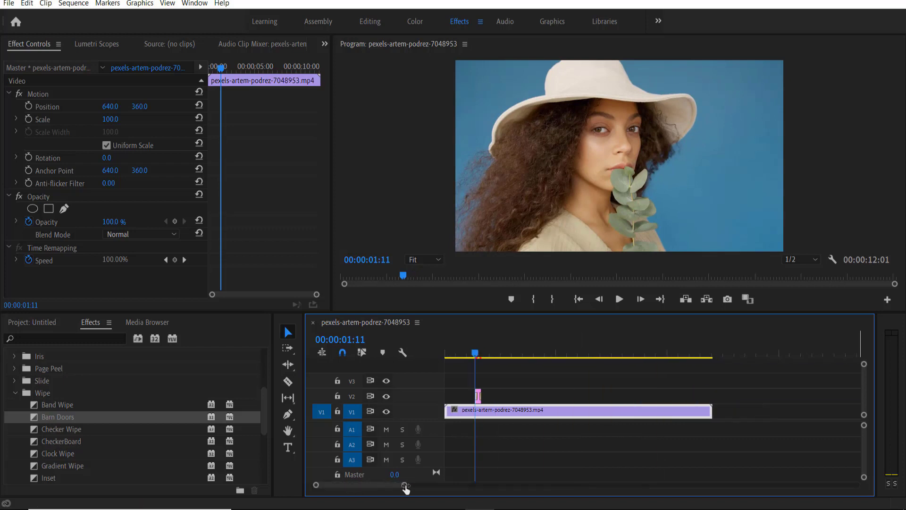
{"action": "left_click", "coordinate": [462, 350]}
{"action": "left_click", "coordinate": [619, 299]}
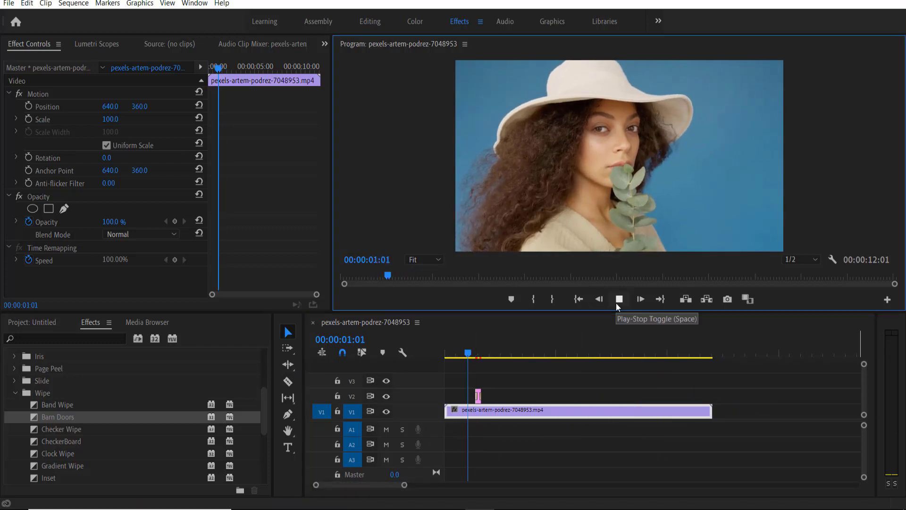
{"action": "left_click", "coordinate": [477, 354]}
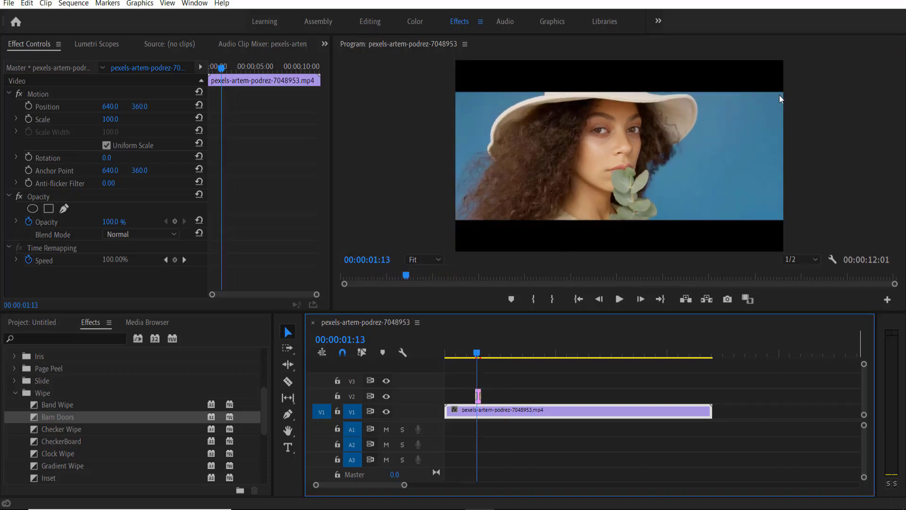
- Nest the short black clip on V2 as Nested Sequence 02 and select it
{"action": "left_click", "coordinate": [479, 396]}
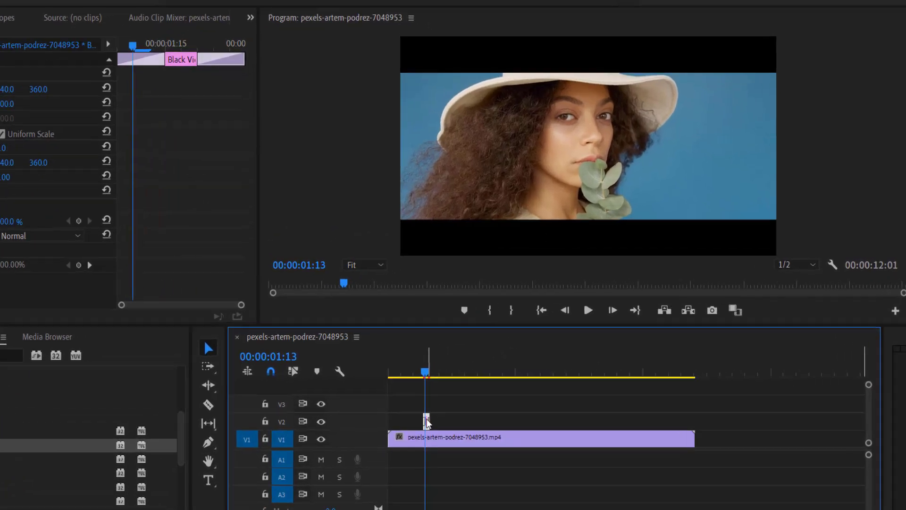
{"action": "right_click", "coordinate": [479, 396]}
{"action": "left_click", "coordinate": [398, 276]}
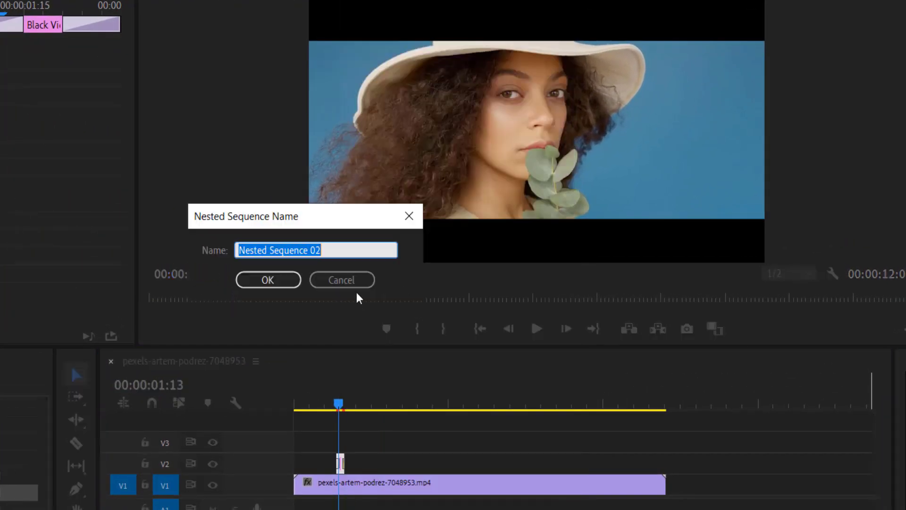
{"action": "left_click", "coordinate": [266, 280]}
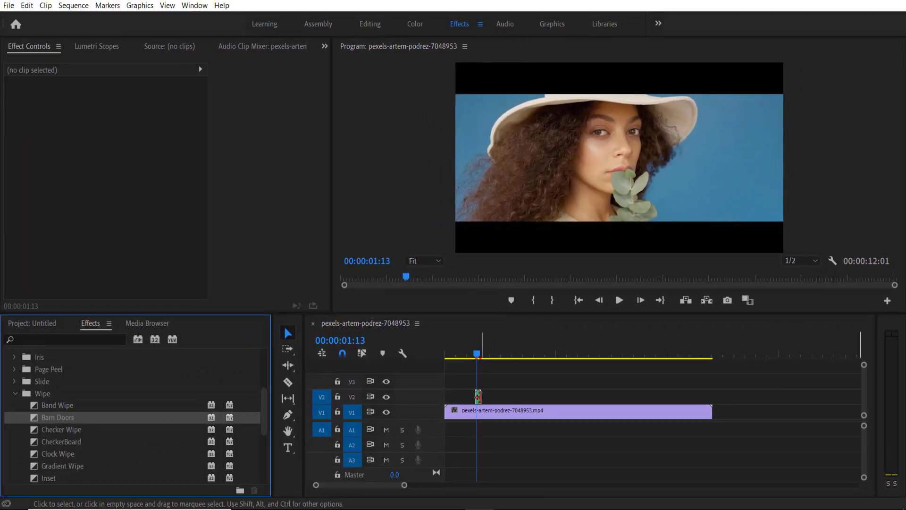
{"action": "left_click", "coordinate": [480, 401]}
- Search 'gauss' and drag Blur & Sharpen > Gaussian Blur onto Nested Sequence 02 on V2
{"action": "left_click", "coordinate": [85, 339]}
{"action": "type", "text": "e"}
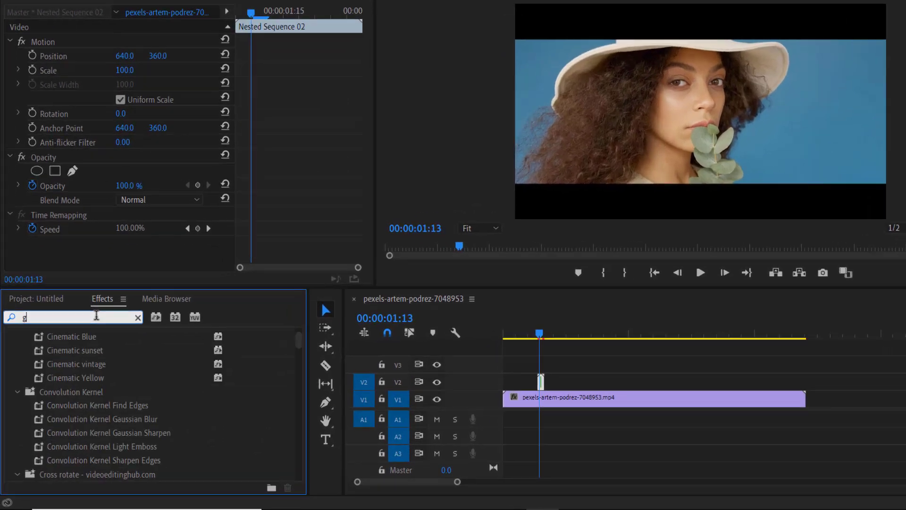
{"action": "type", "text": "gauss"}
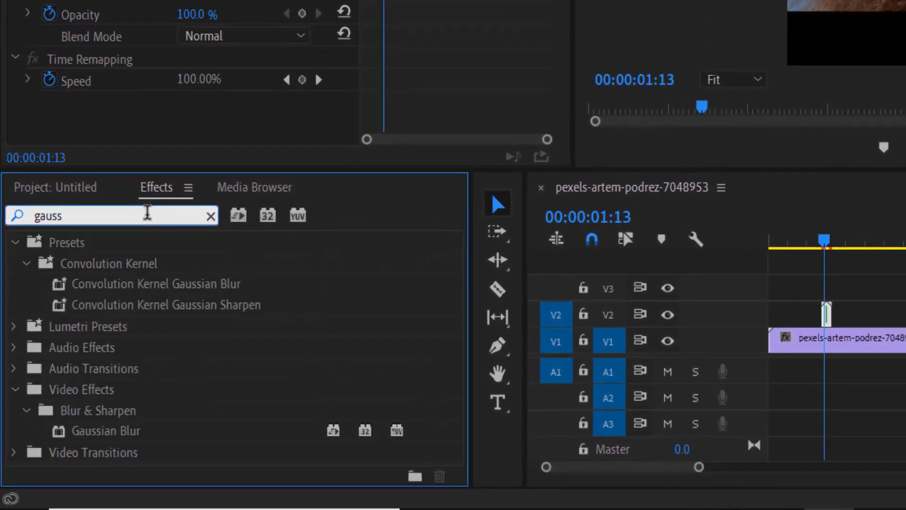
{"action": "left_click", "coordinate": [101, 391]}
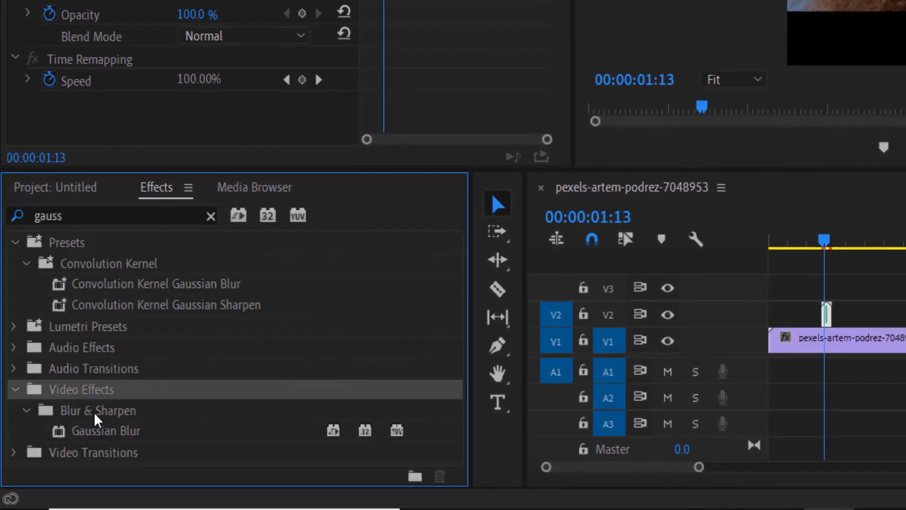
{"action": "left_click", "coordinate": [98, 416]}
{"action": "left_click", "coordinate": [105, 434]}
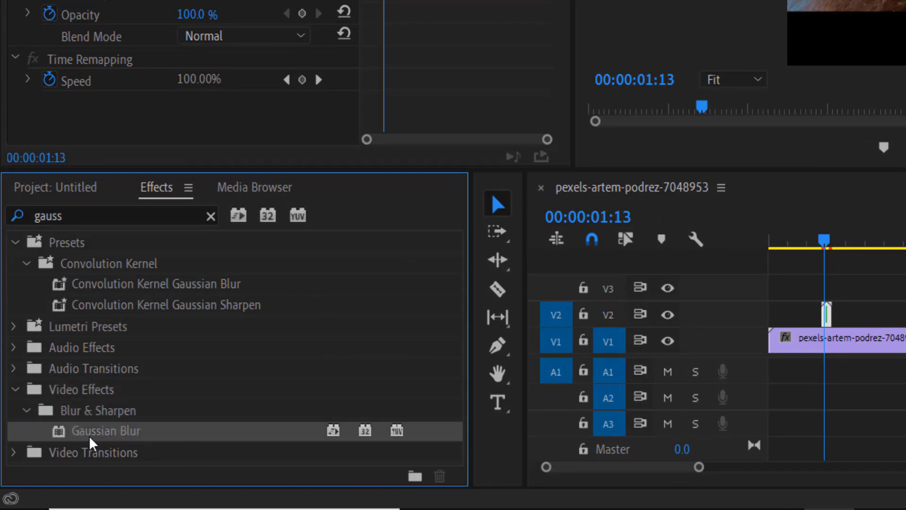
{"action": "left_click_drag", "start_coordinate": [770, 387], "coordinate": [828, 311]}
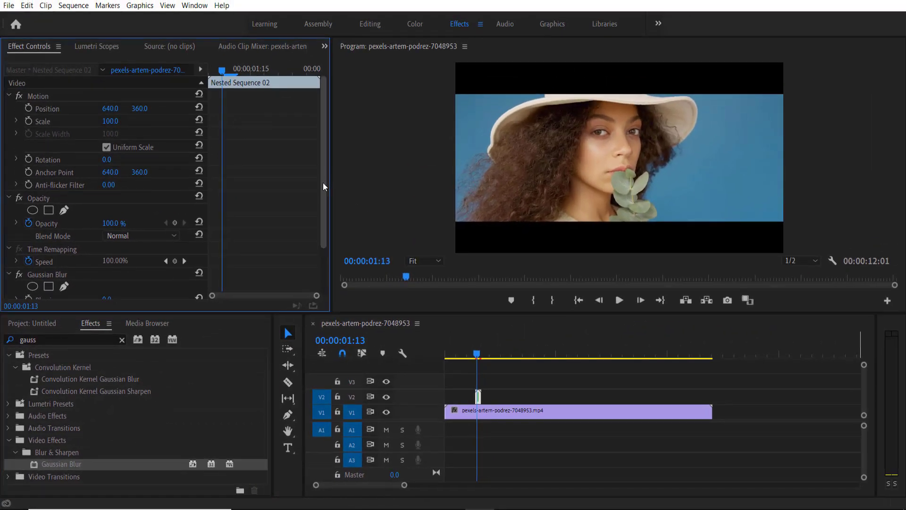
{"action": "left_click_drag", "start_coordinate": [326, 181], "coordinate": [322, 253]}
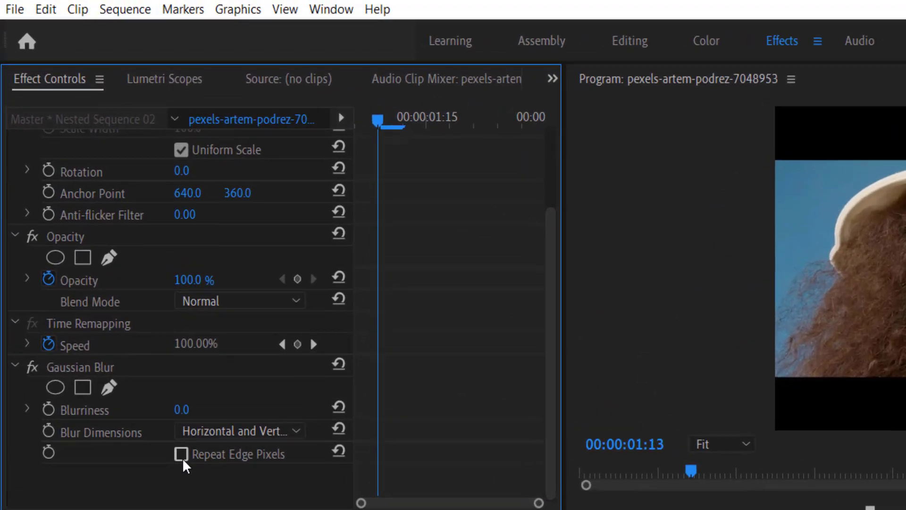
- Set the Gaussian Blur to Repeat Edge Pixels, Vertical dimension, and blurriness 500
{"action": "left_click", "coordinate": [182, 457]}
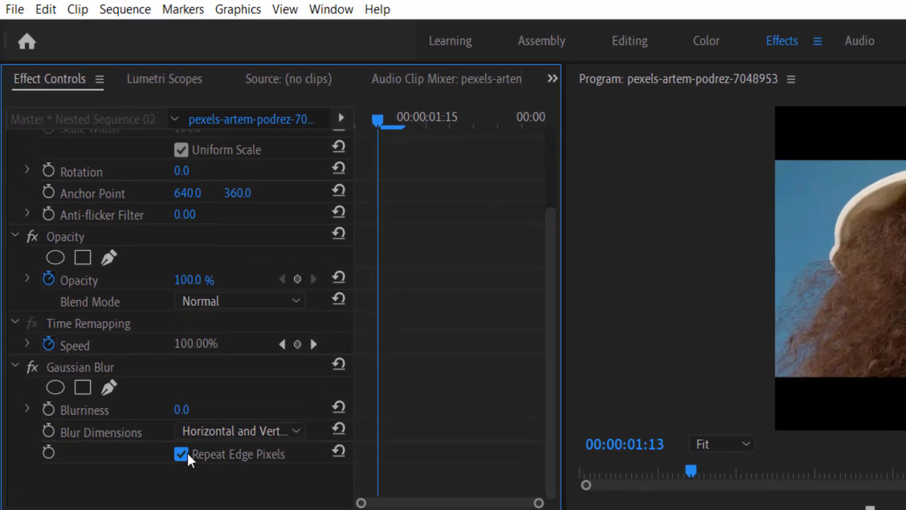
{"action": "left_click", "coordinate": [215, 434]}
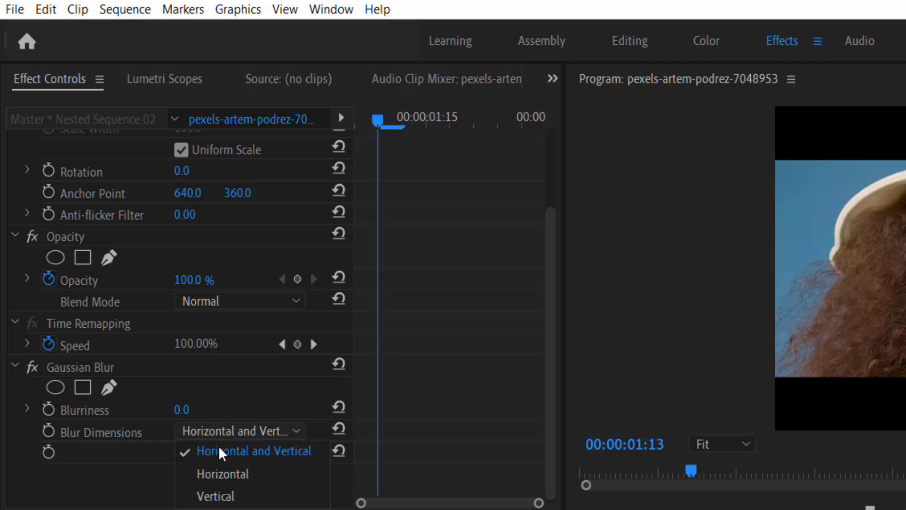
{"action": "left_click", "coordinate": [227, 491]}
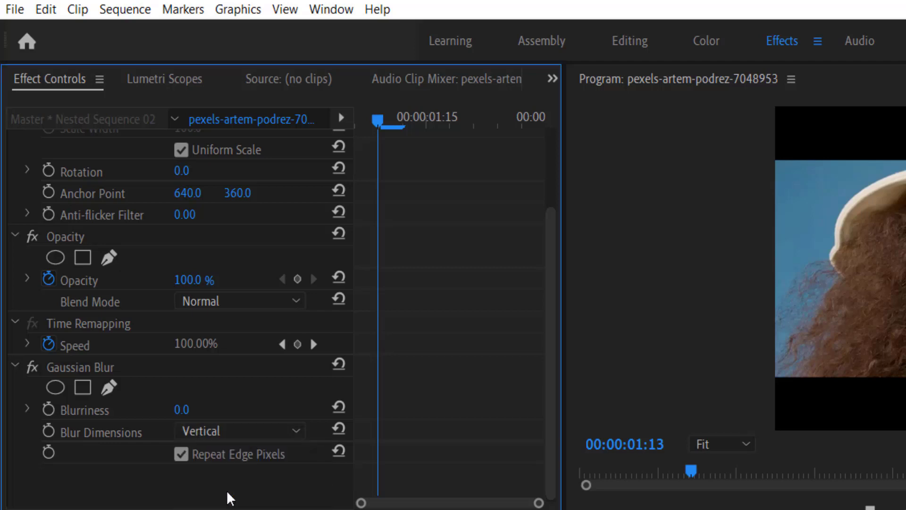
{"action": "left_click", "coordinate": [183, 410]}
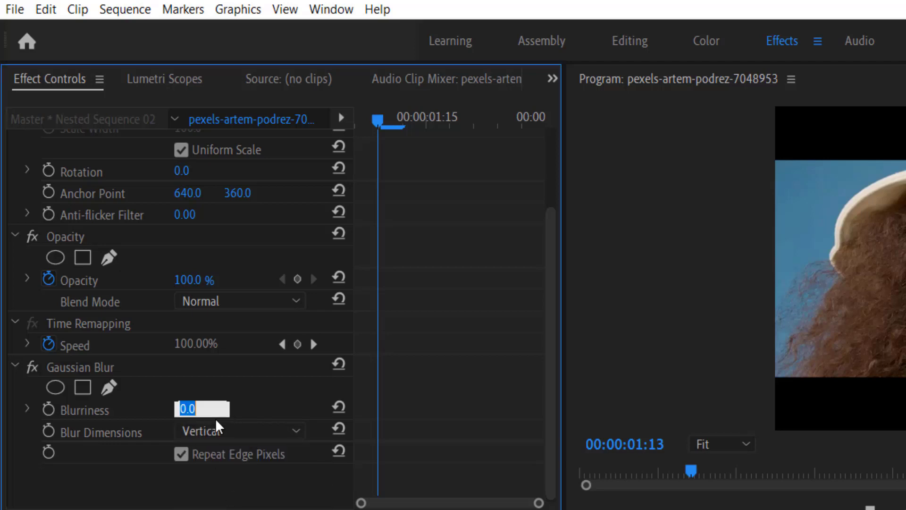
{"action": "type", "text": "500"}
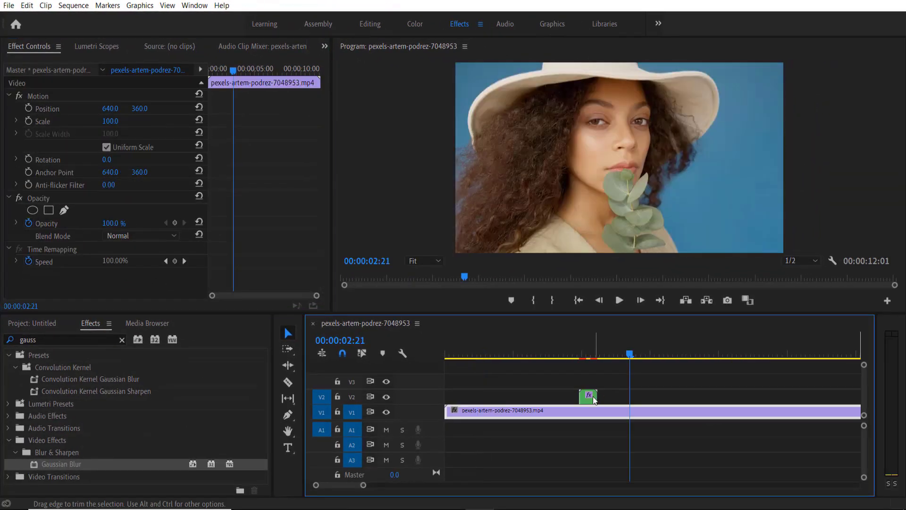
{"action": "left_click", "coordinate": [593, 397]}
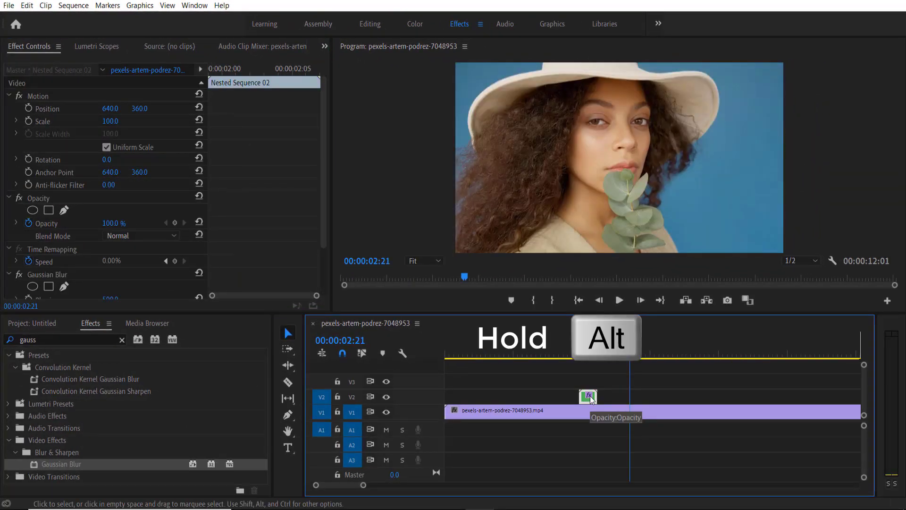
- Alt-drag a nested clip copy along V2, then play back full-window from 01:15
{"action": "left_click_drag", "start_coordinate": [590, 398], "coordinate": [647, 402]}
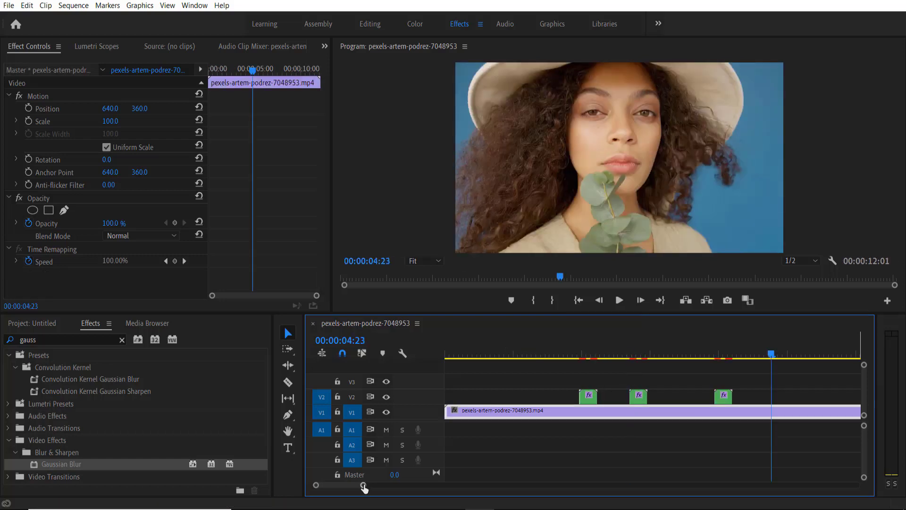
{"action": "left_click_drag", "start_coordinate": [364, 487], "coordinate": [424, 488]}
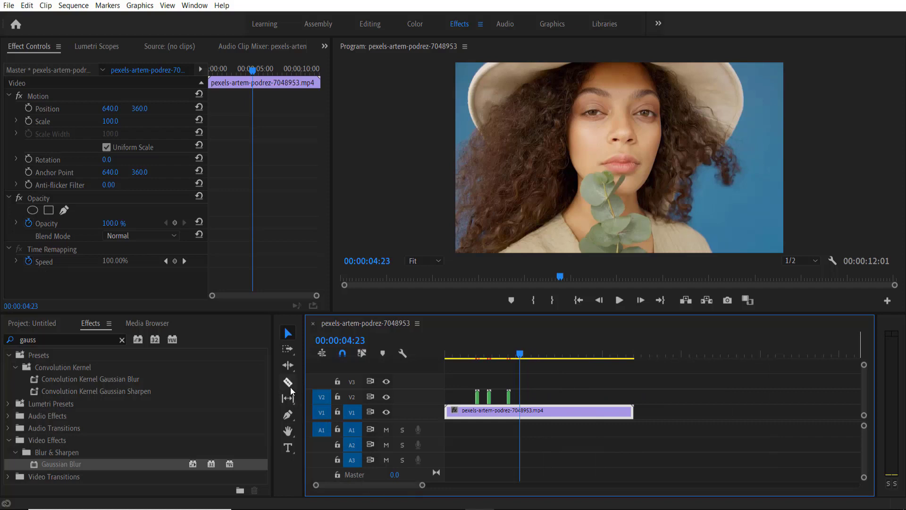
{"action": "left_click_drag", "start_coordinate": [520, 355], "coordinate": [468, 354]}
{"action": "left_click", "coordinate": [595, 152]}
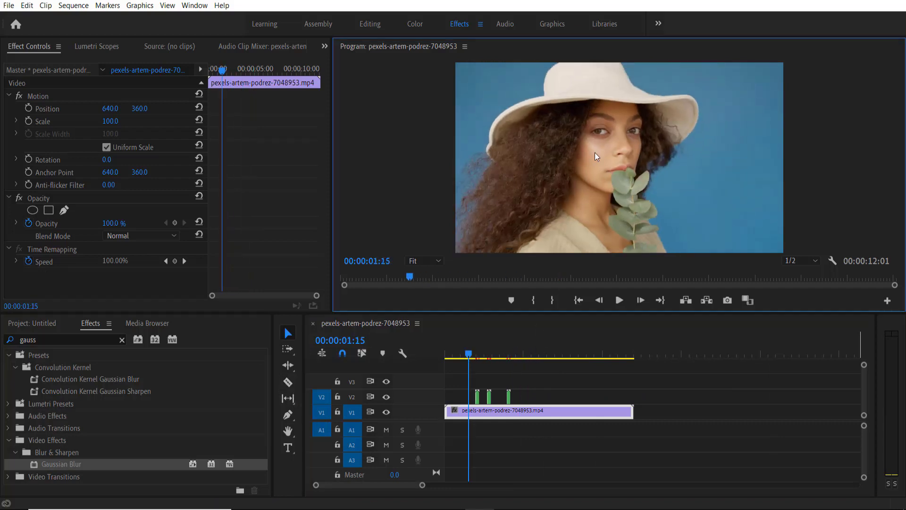
{"action": "key", "text": "grave"}
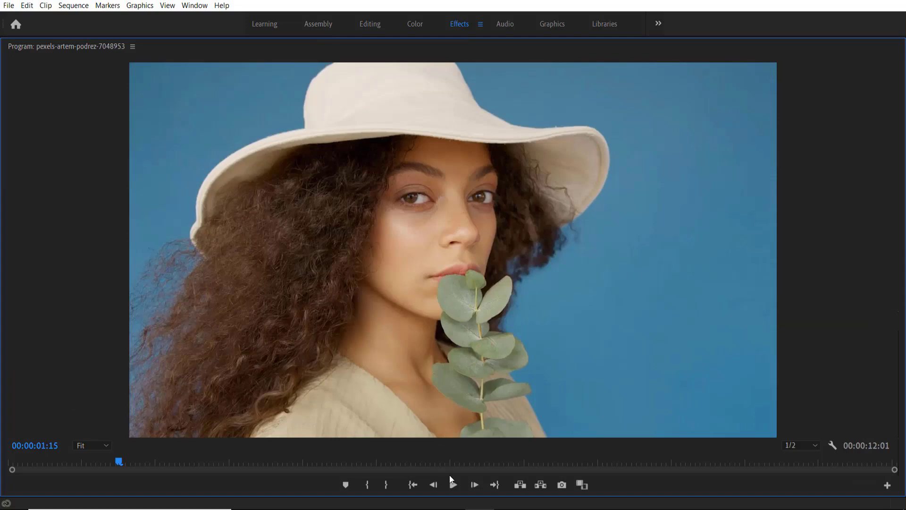
{"action": "left_click", "coordinate": [452, 485]}
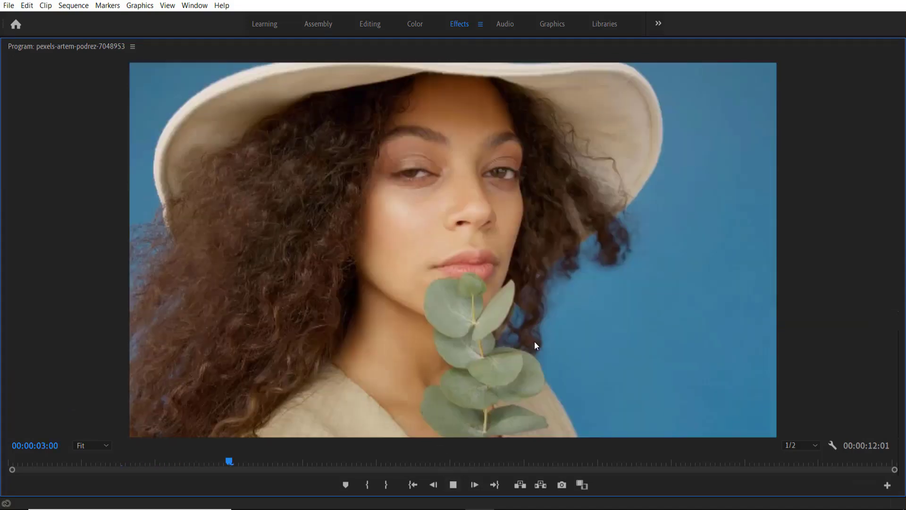